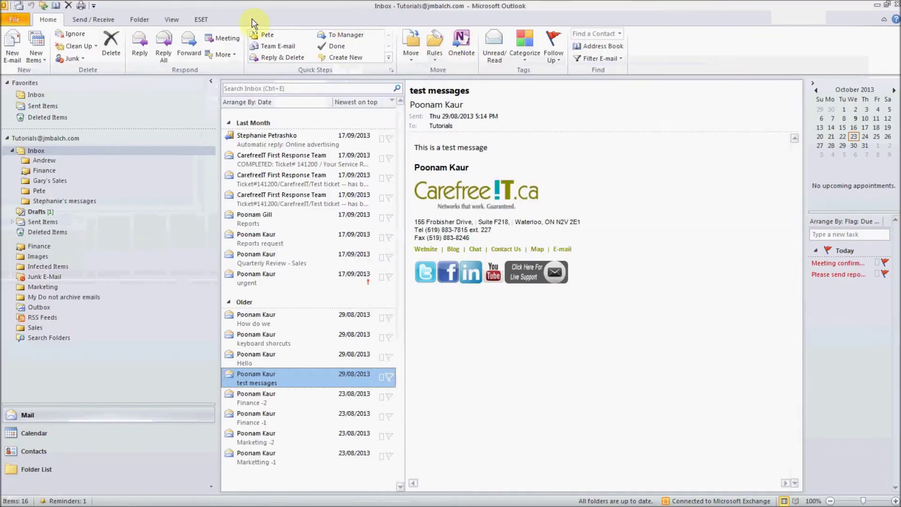
# Switch from the PowerPoint AutoArchive tip slide to Outlook's Inbox and show the Folder commands
pyautogui.click(139, 19)
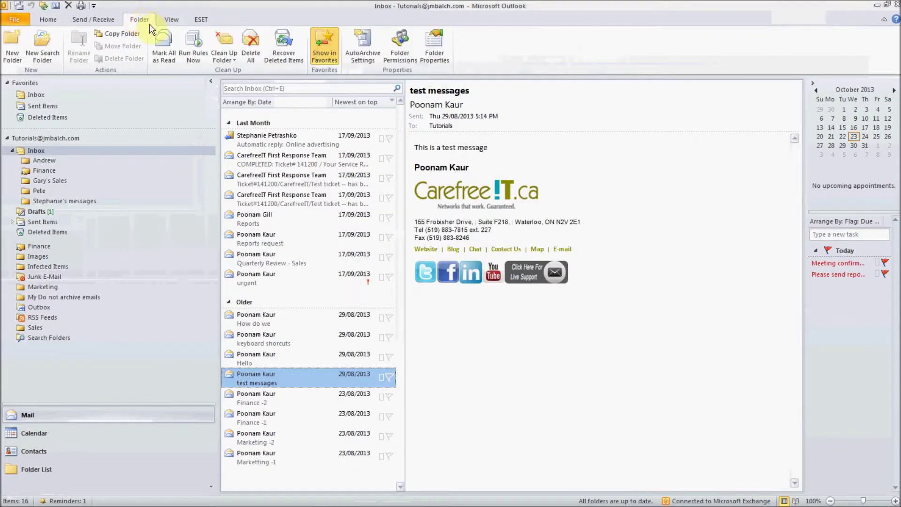
# Open the Inbox's AutoArchive properties and move the dialog up and to the left
pyautogui.click(367, 50)
pyautogui.moveTo(447, 113); pyautogui.dragTo(311, 80)
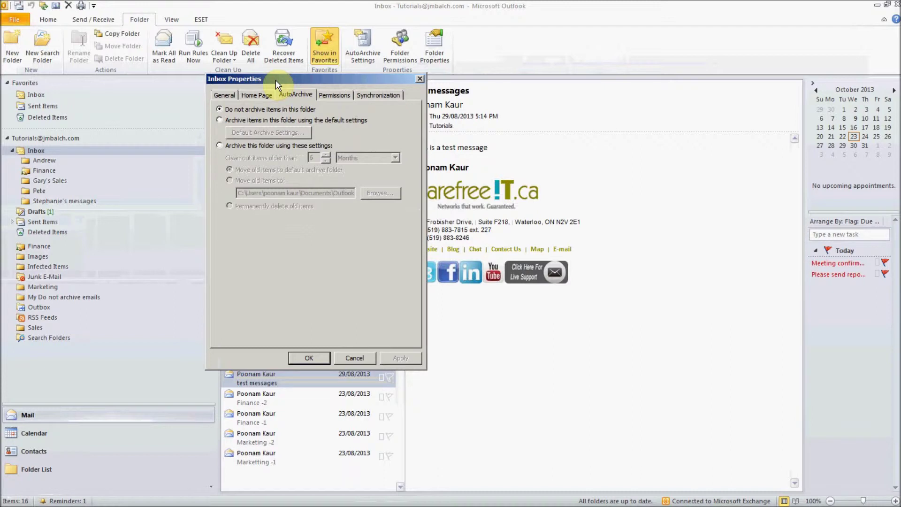
# Set the Inbox to archive with default settings, keep Run AutoArchive on, and view the aging-periods capture
pyautogui.click(236, 120)
pyautogui.click(275, 132)
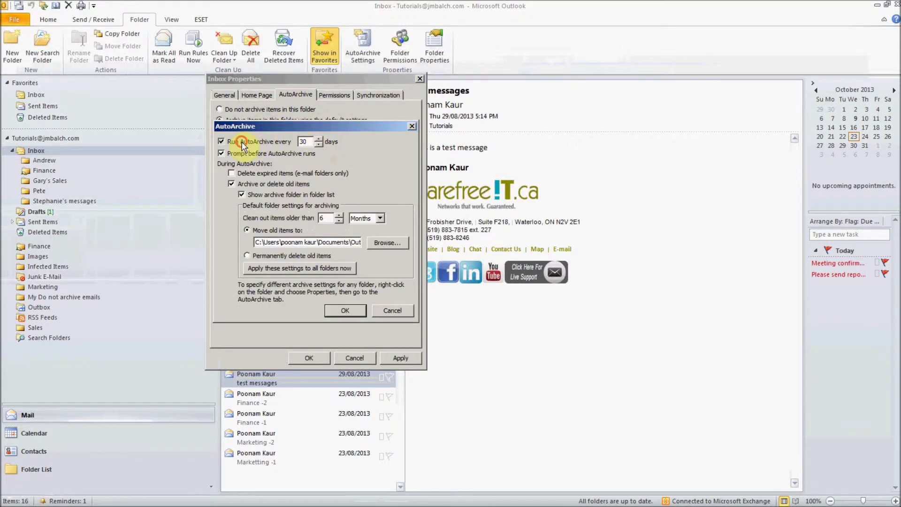
pyautogui.click(227, 143)
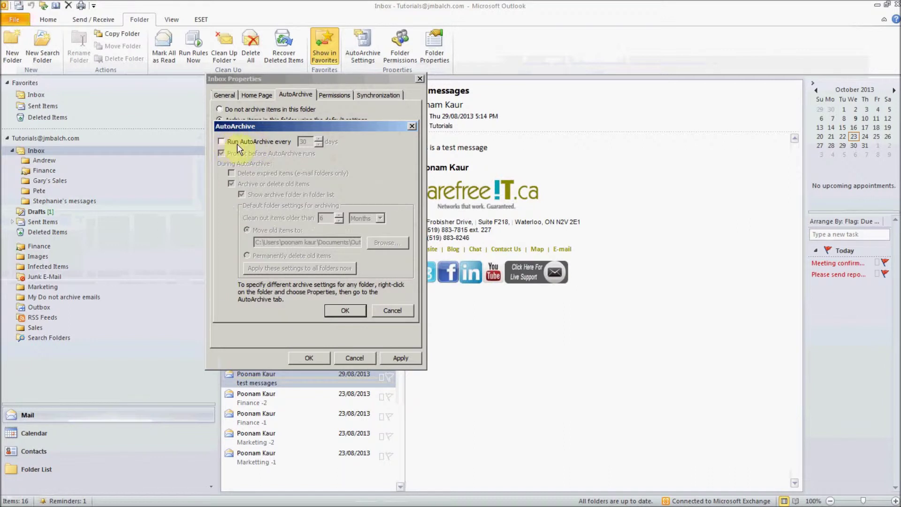
pyautogui.click(222, 142)
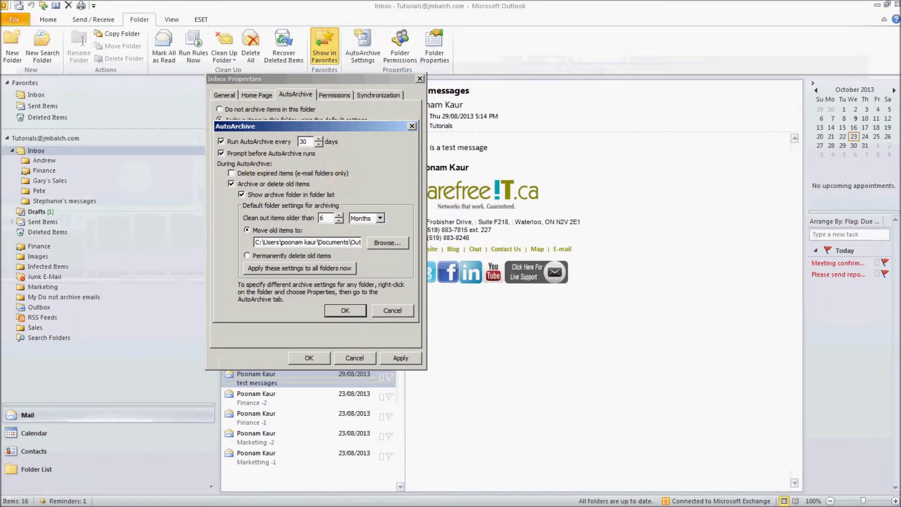
pyautogui.press('Return')
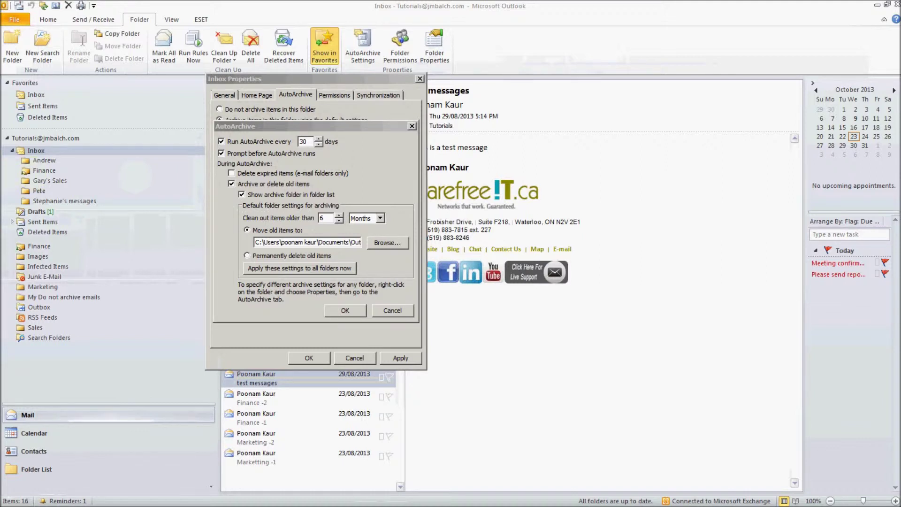
pyautogui.hotkey('alt', 'Tab')
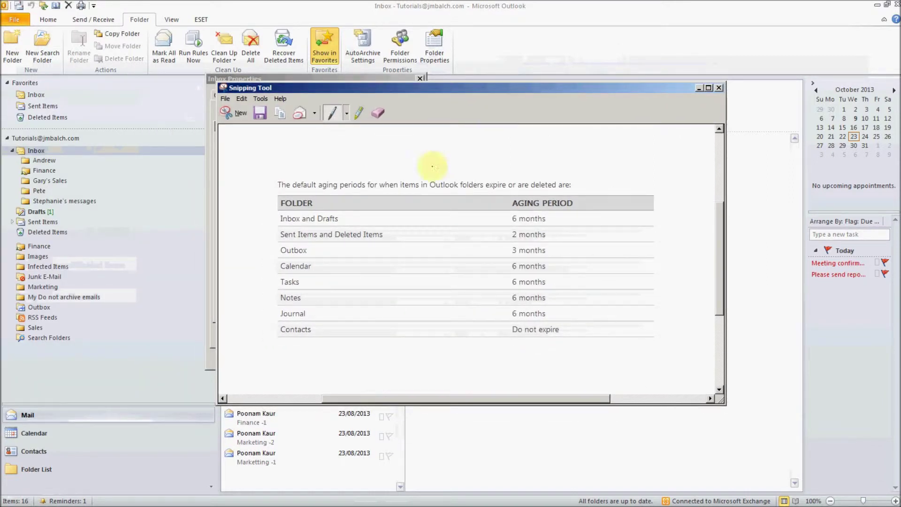
# Minimize the aging-periods capture and turn on 'Delete expired items (e-mail folders only)'
pyautogui.moveTo(439, 89); pyautogui.dragTo(449, 31)
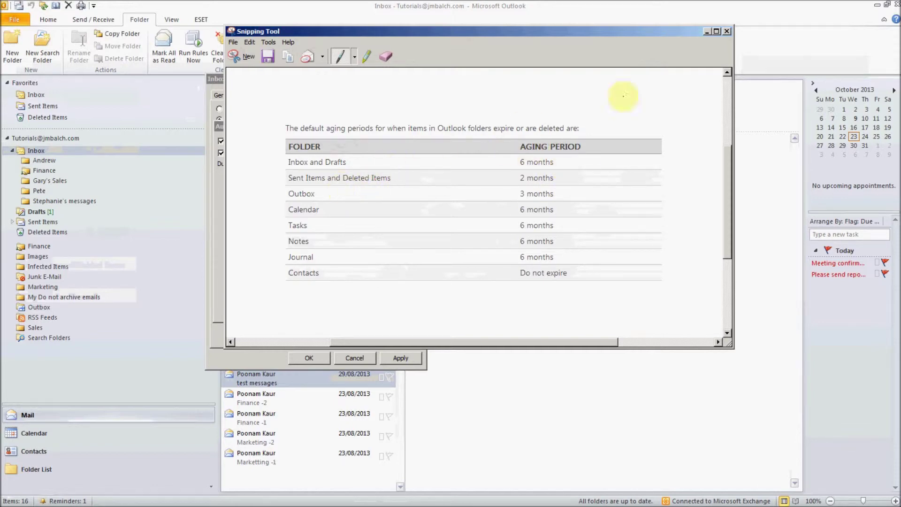
pyautogui.click(706, 32)
pyautogui.click(231, 174)
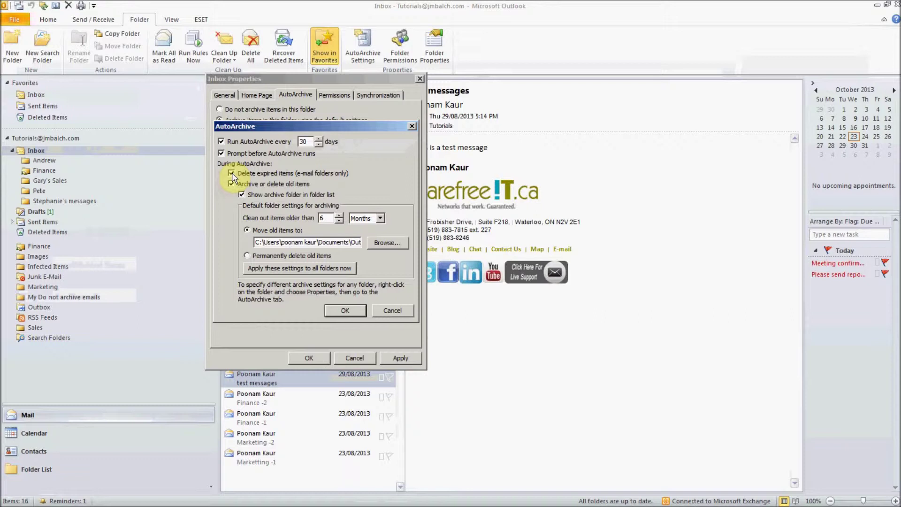
# Turn deleting expired items back off and read the archive1.pst path in 'Move old items to'
pyautogui.click(232, 174)
pyautogui.moveTo(312, 243); pyautogui.dragTo(374, 243)
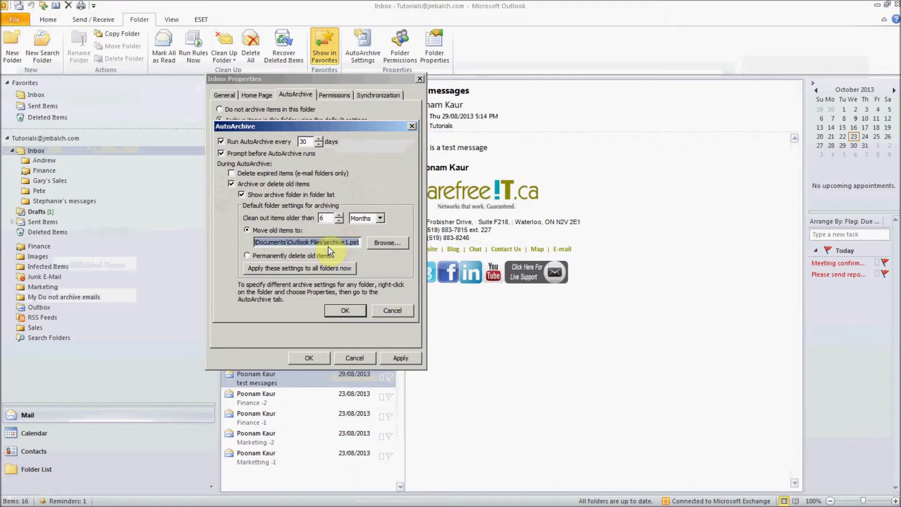
# Relocate the archive1.pst file to the personal folder on the Z: drive
pyautogui.click(395, 243)
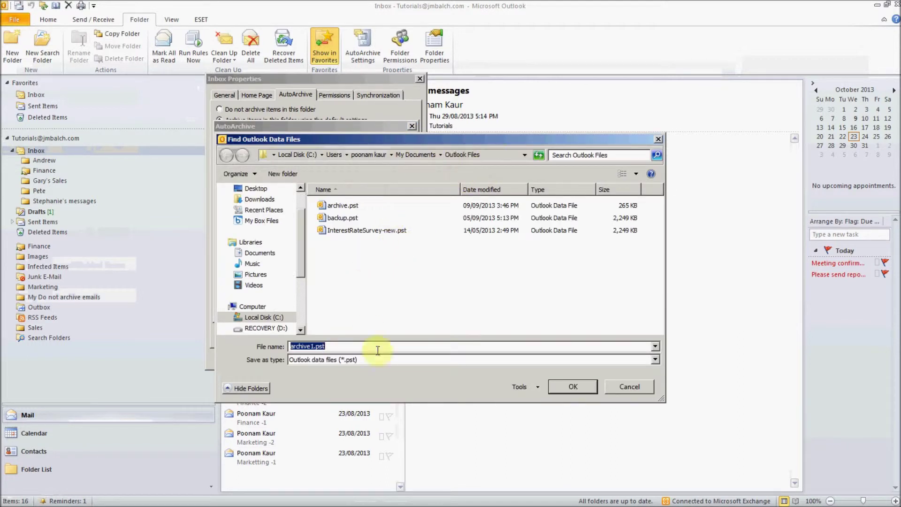
pyautogui.click(497, 154)
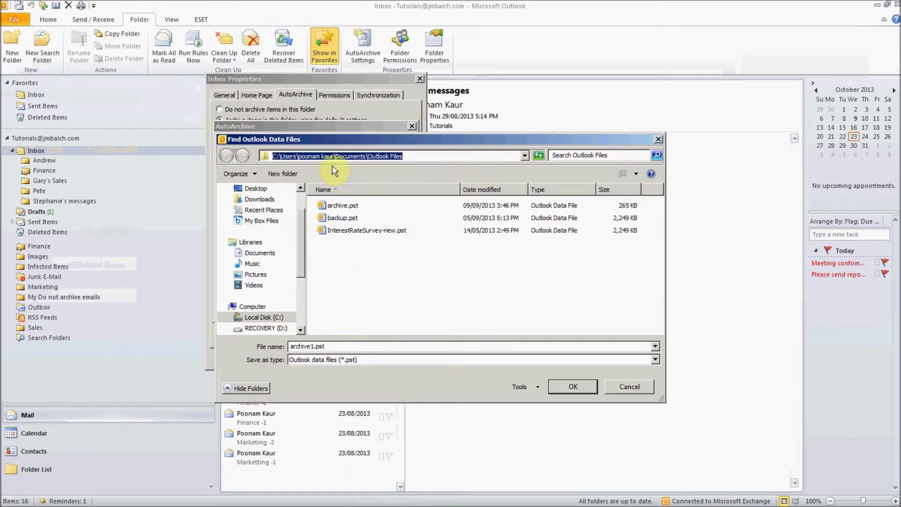
pyautogui.write('z')
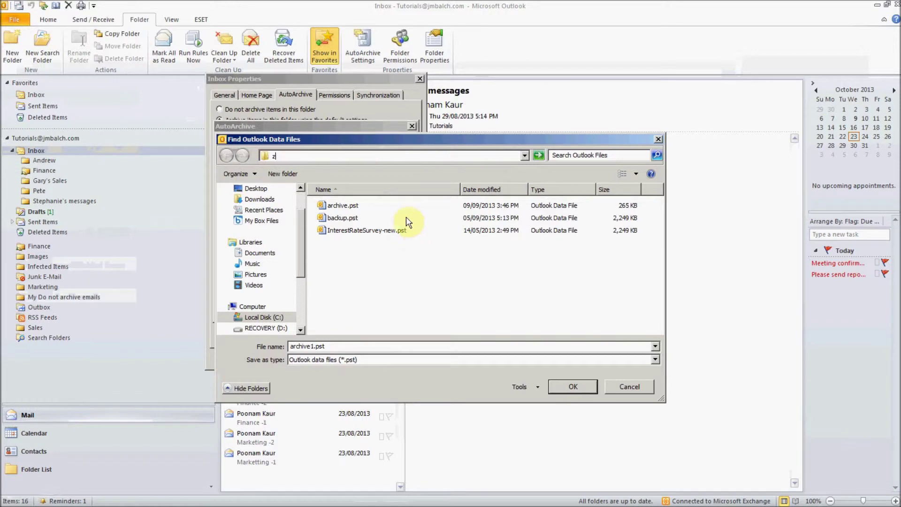
pyautogui.write(':\\poonam')
pyautogui.press('Return')
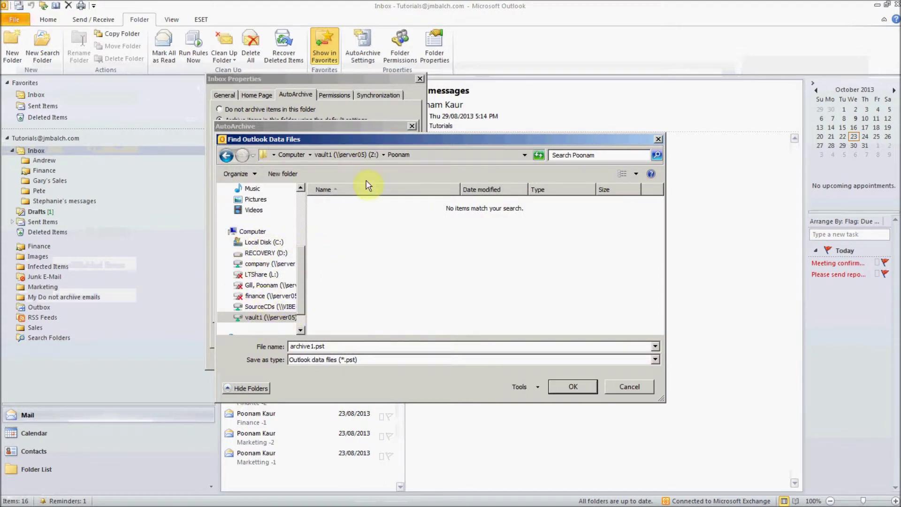
pyautogui.doubleClick(339, 346)
pyautogui.click(574, 387)
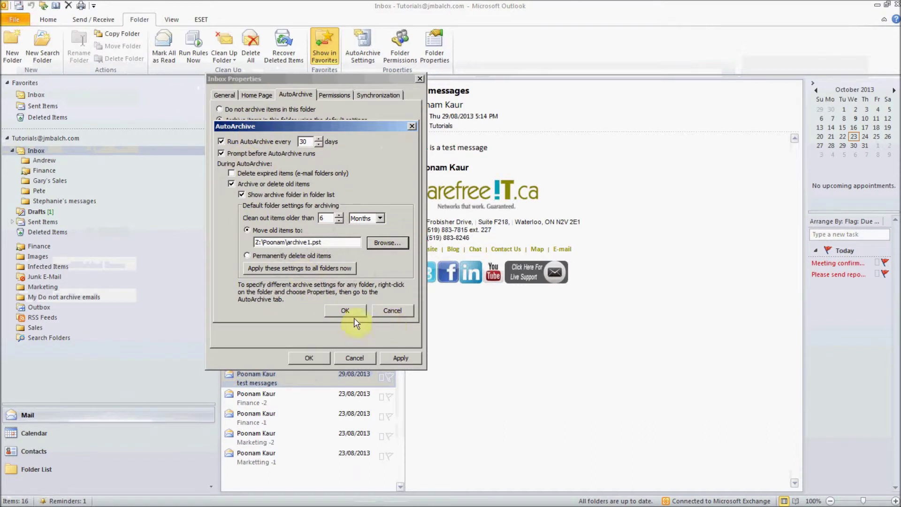
# Apply the settings to all folders and lower the clean-out age to 3 Months
pyautogui.click(328, 269)
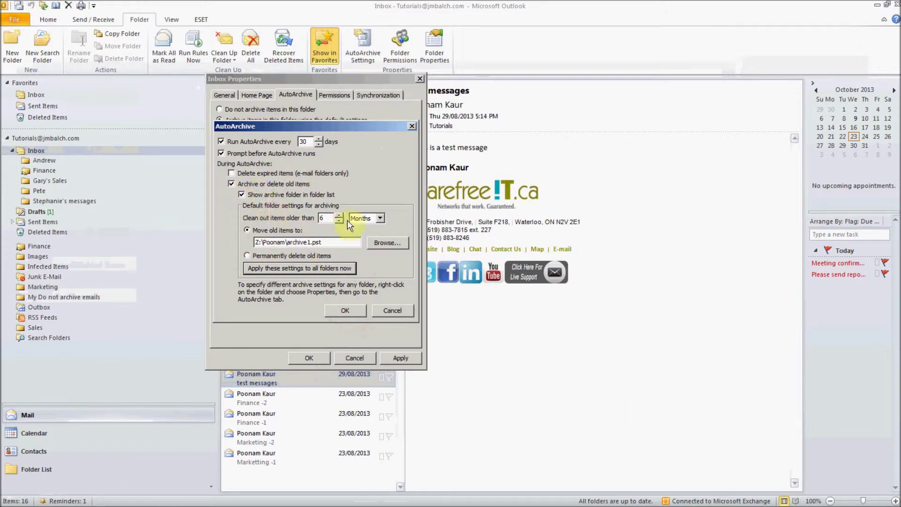
pyautogui.click(249, 257)
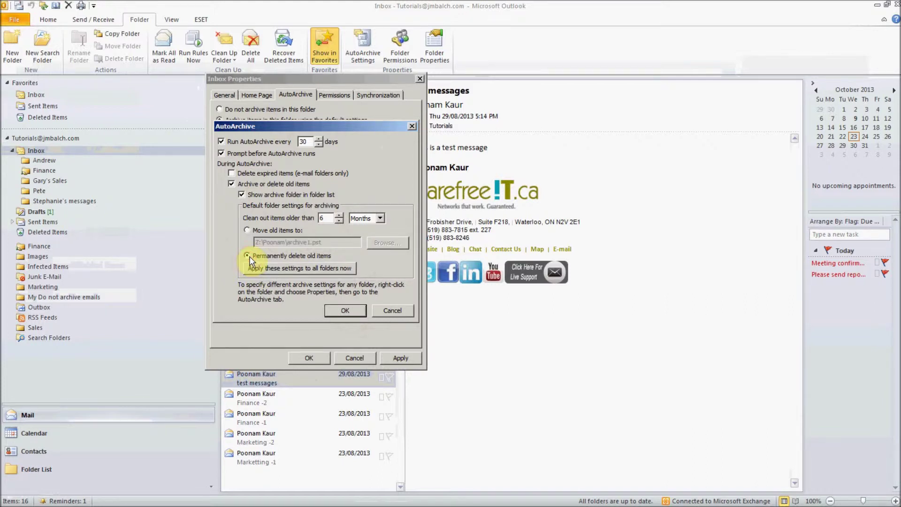
pyautogui.click(339, 220)
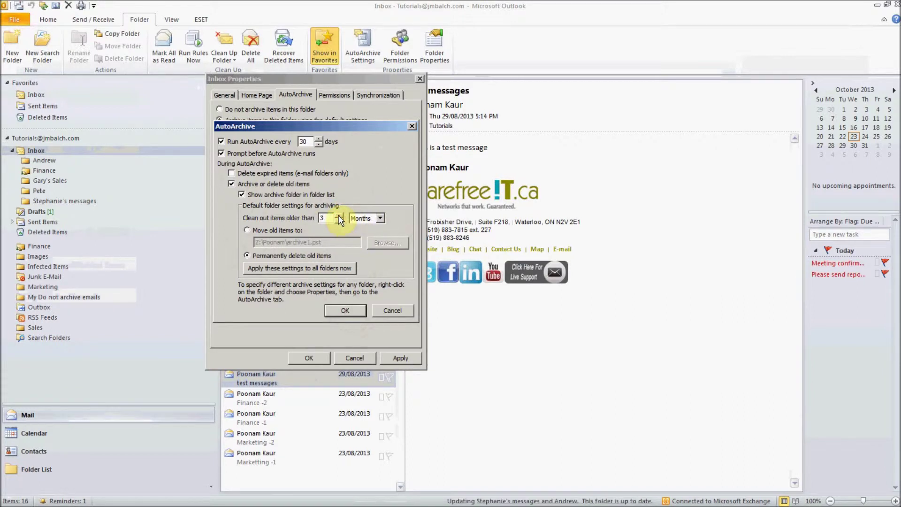
pyautogui.click(379, 218)
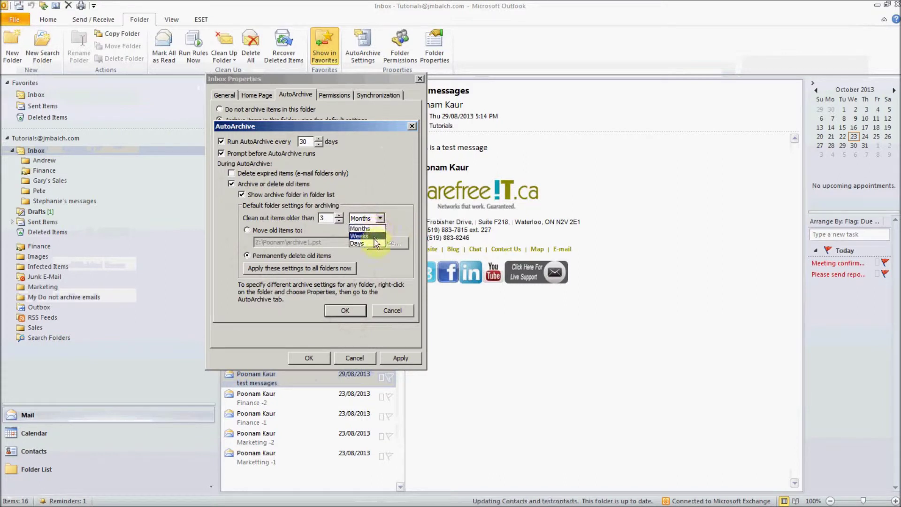
pyautogui.click(379, 191)
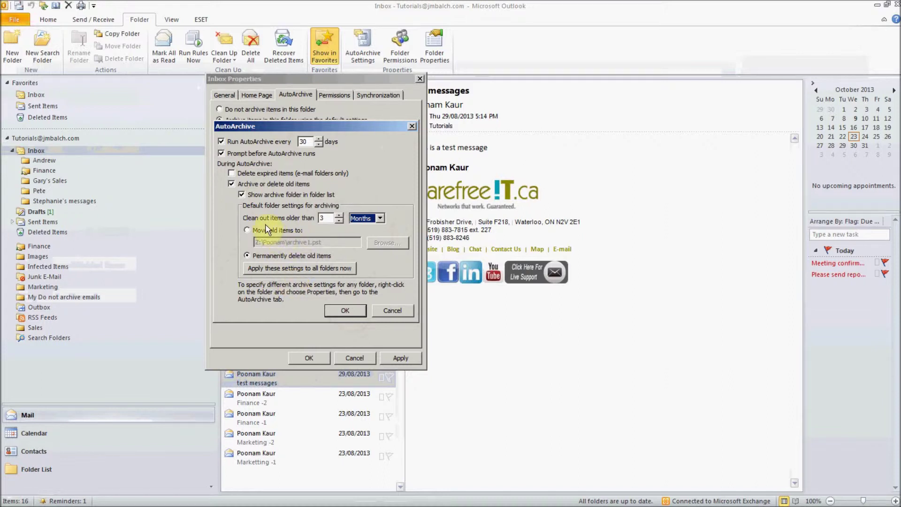
# Keep moving old items to the archive file, save the defaults, and close Inbox Properties
pyautogui.click(248, 230)
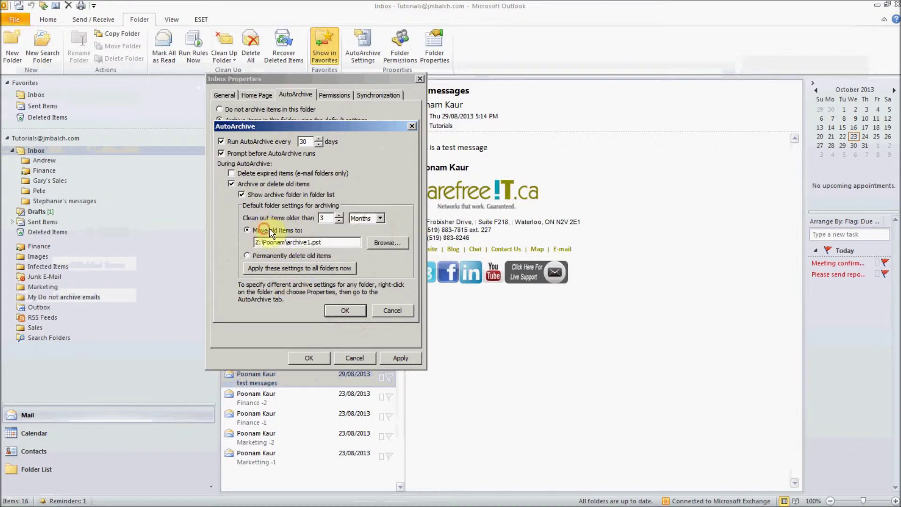
pyautogui.click(351, 312)
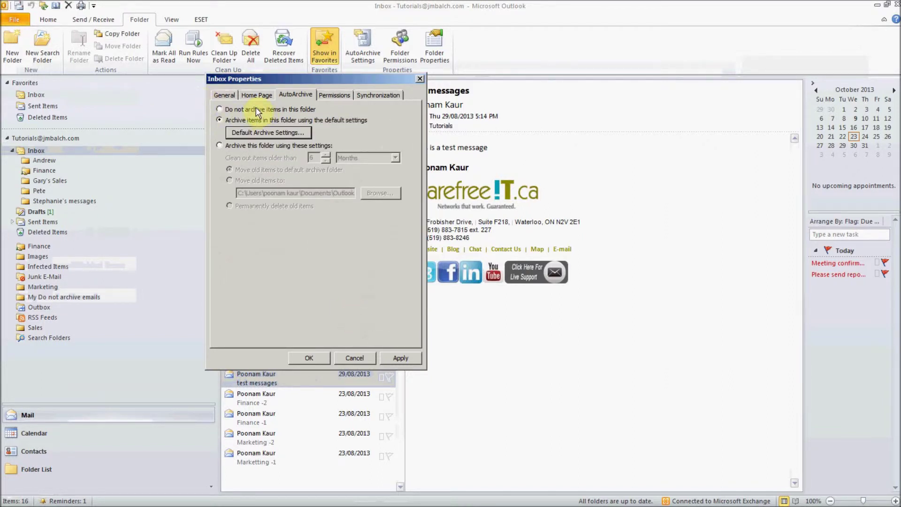
pyautogui.click(373, 356)
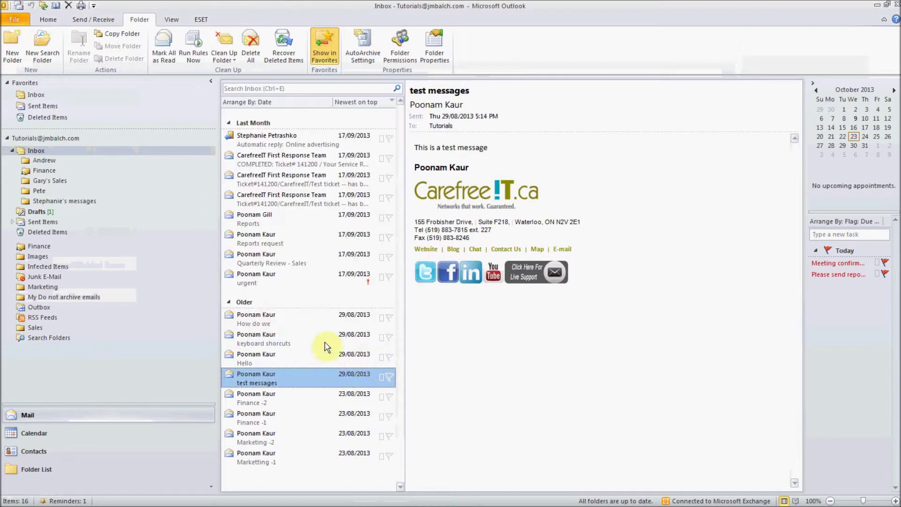
# Set the 'My Do not archive emails' folder to 'Do not archive items in this folder'
pyautogui.click(41, 296)
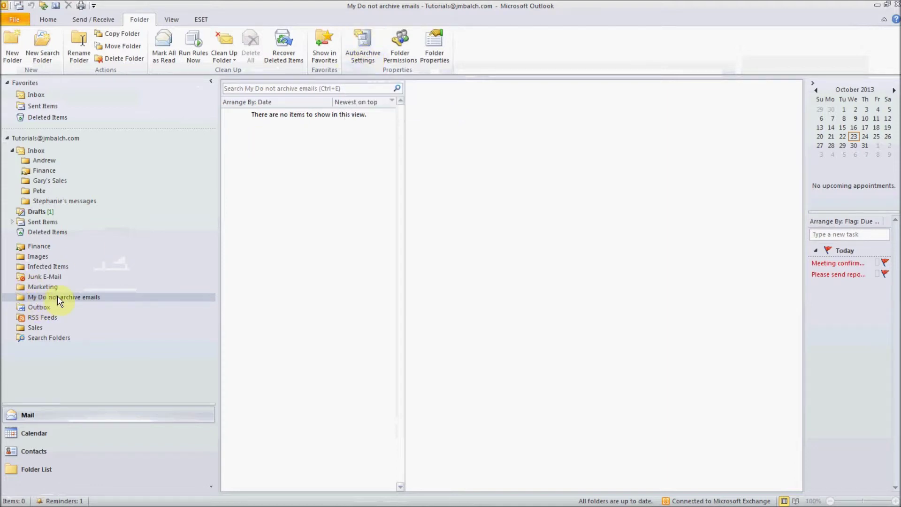
pyautogui.click(362, 53)
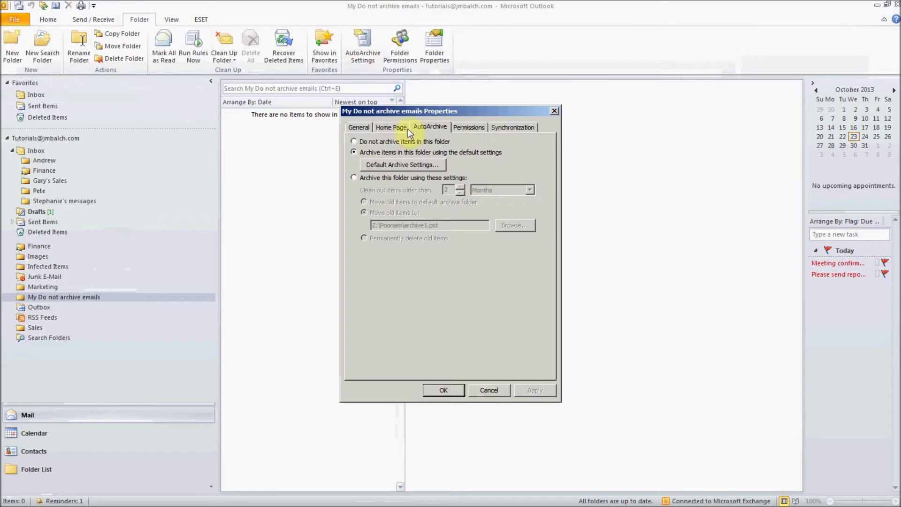
pyautogui.click(370, 142)
# Apply the folder's exclusion, then open the Inbox sales subfolder's AutoArchive settings
pyautogui.click(533, 390)
pyautogui.click(453, 389)
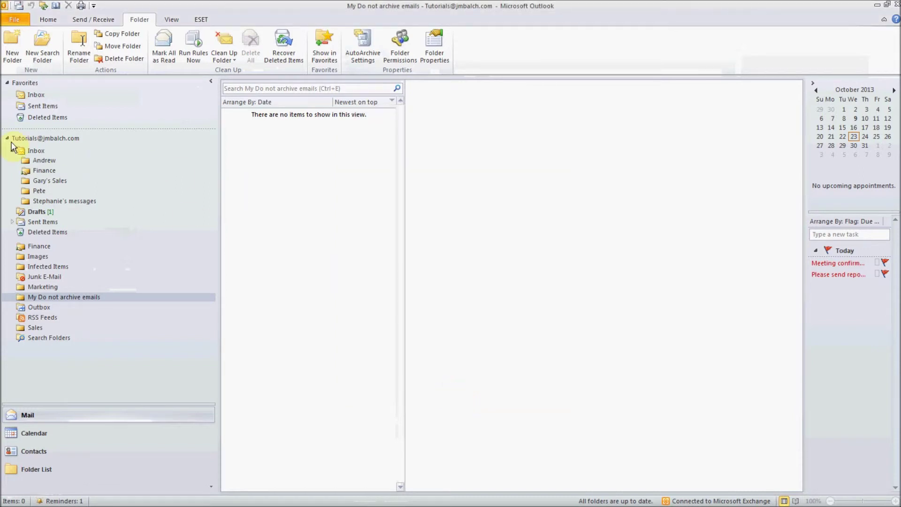
pyautogui.click(45, 182)
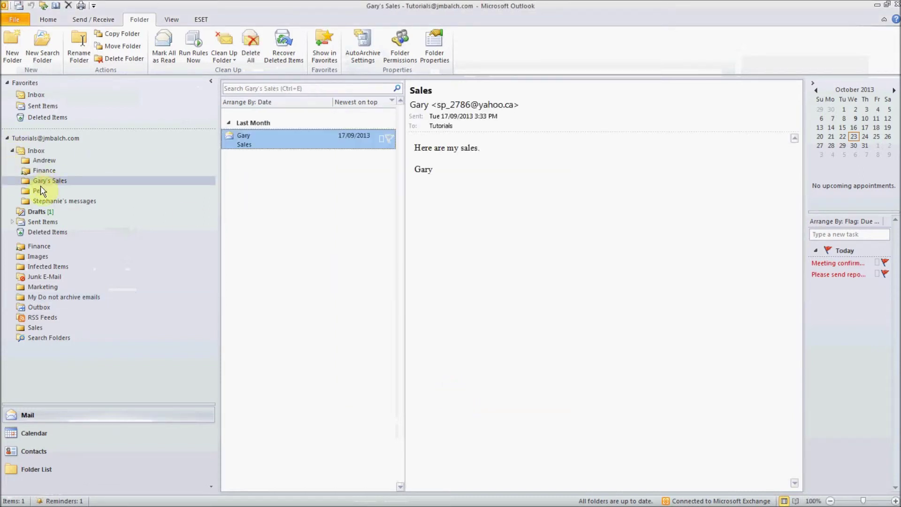
pyautogui.click(362, 42)
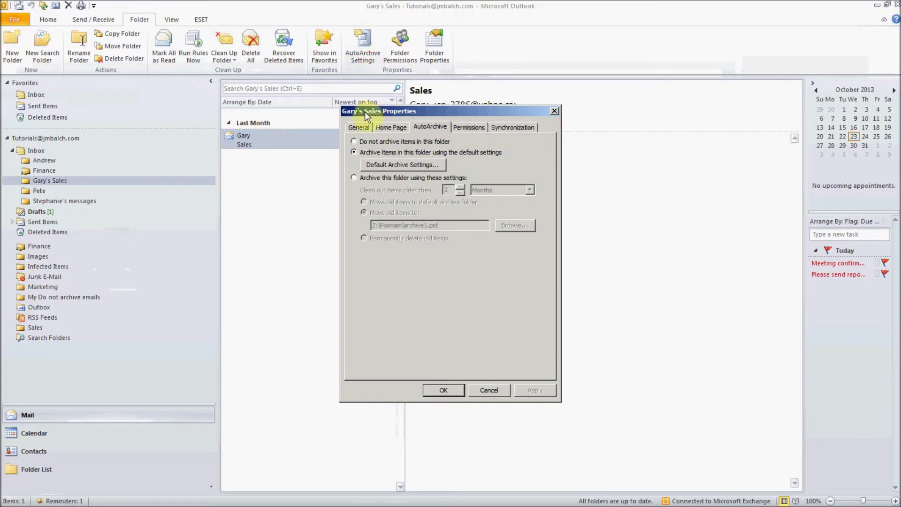
# Leave the sales folder on default archive settings after reviewing the defaults, then go to Account Information
pyautogui.click(367, 142)
pyautogui.click(408, 152)
pyautogui.click(403, 165)
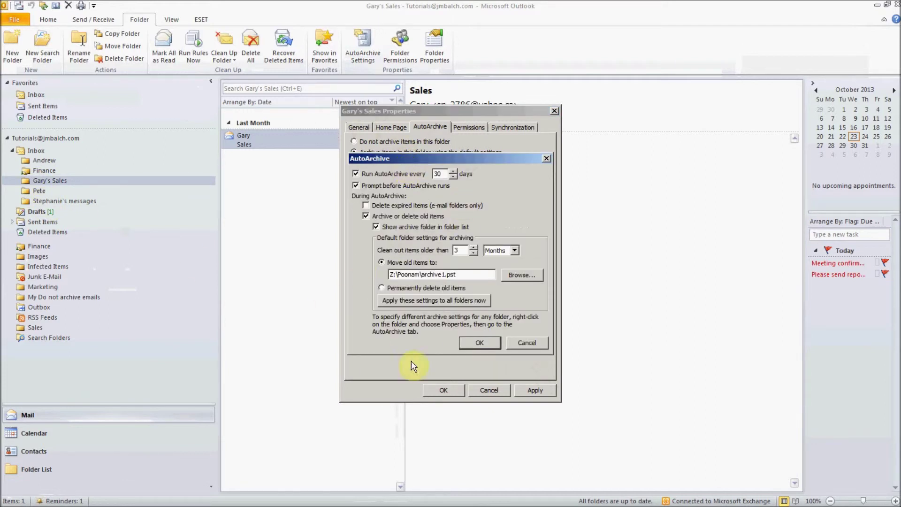
pyautogui.click(523, 343)
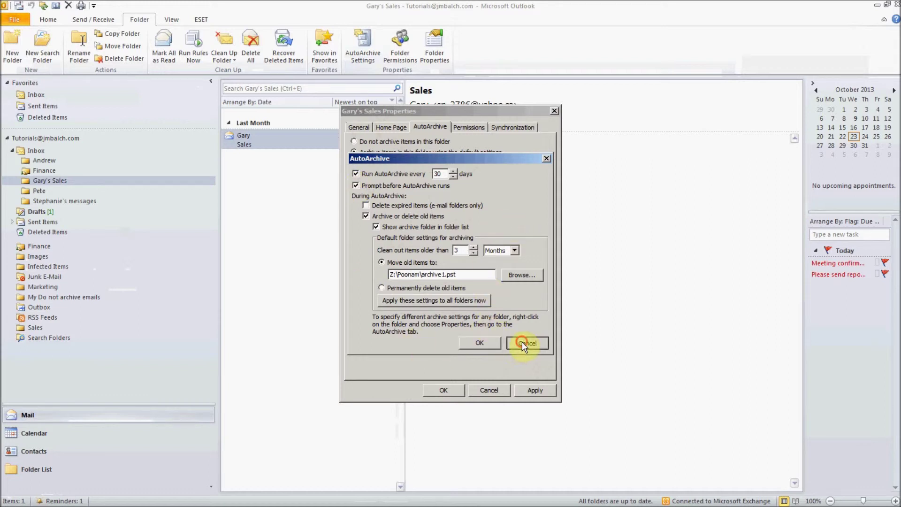
pyautogui.click(492, 389)
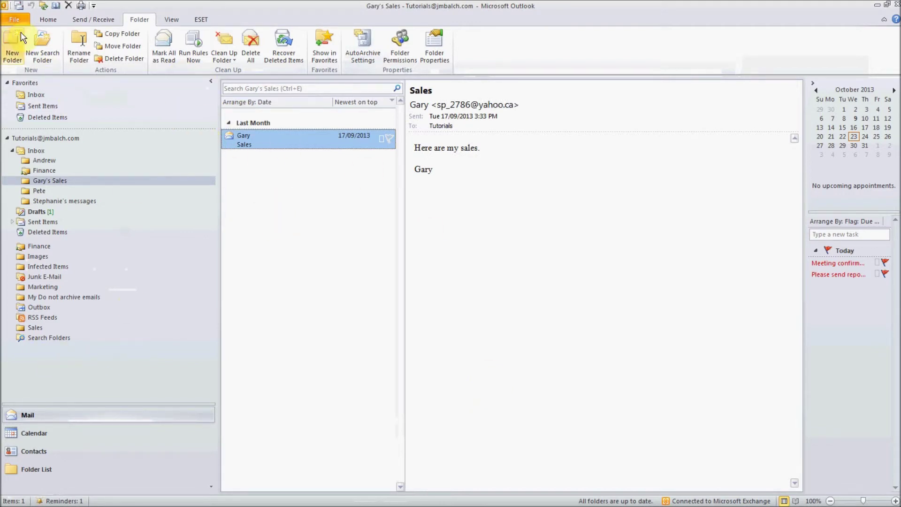
pyautogui.click(21, 18)
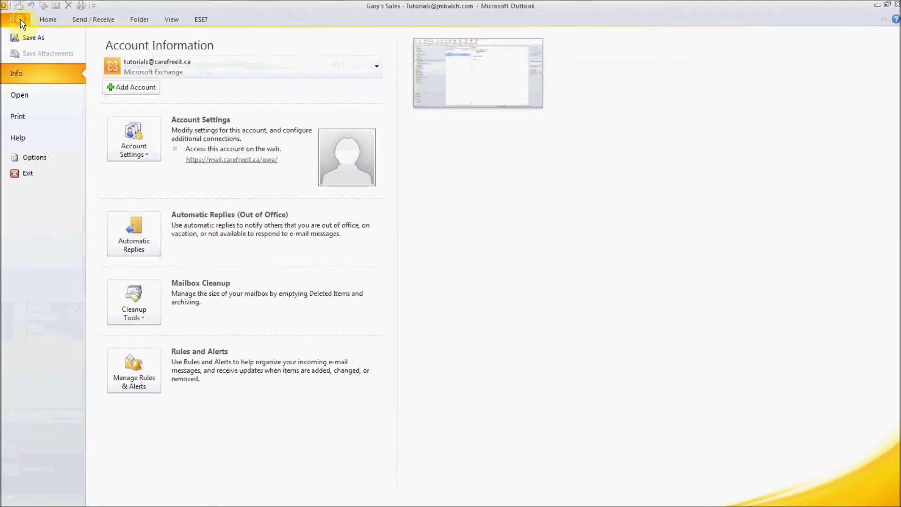
# Open Archive from Cleanup Tools and choose to archive all folders by their own AutoArchive settings
pyautogui.click(141, 315)
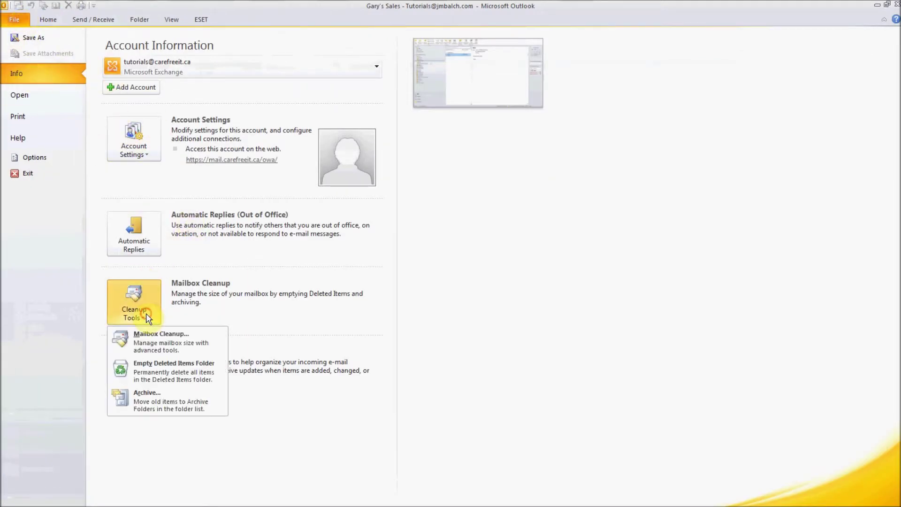
pyautogui.click(163, 405)
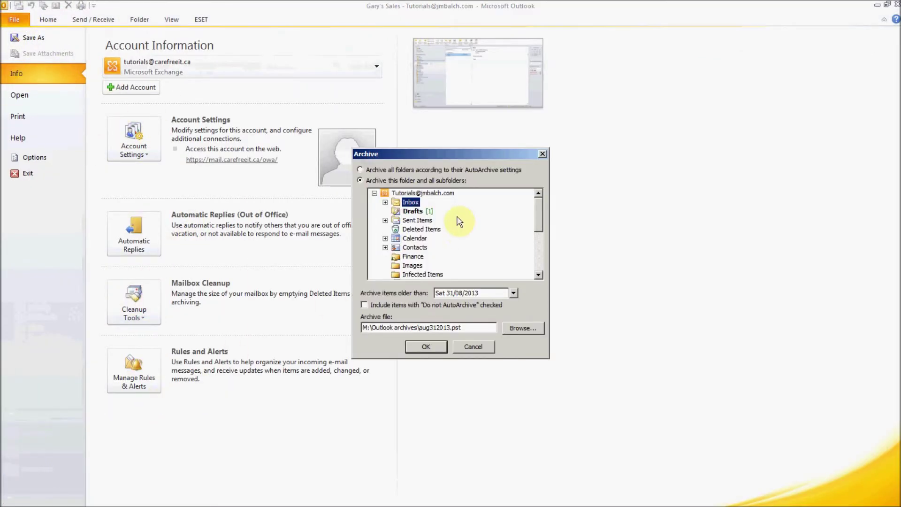
pyautogui.click(384, 172)
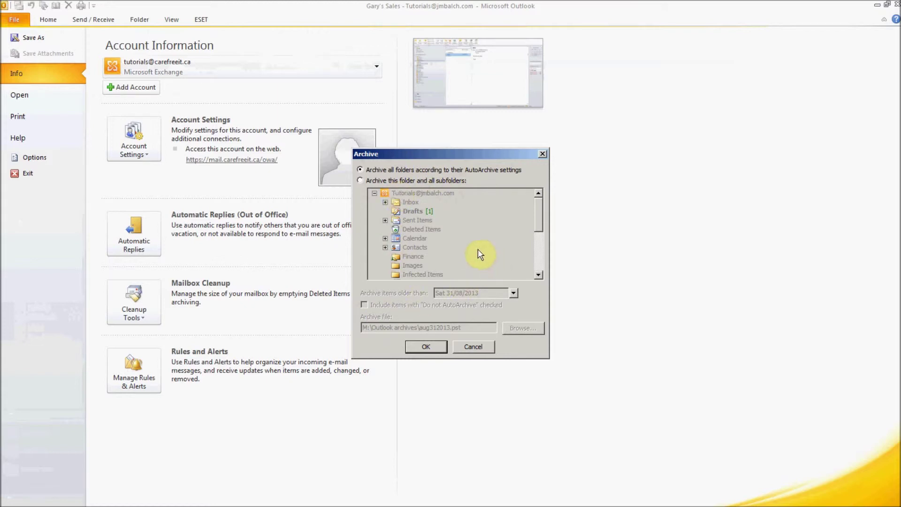
# Archive one folder and its subfolders for items older than Sat 31/08/2013, including Do not AutoArchive items
pyautogui.click(432, 182)
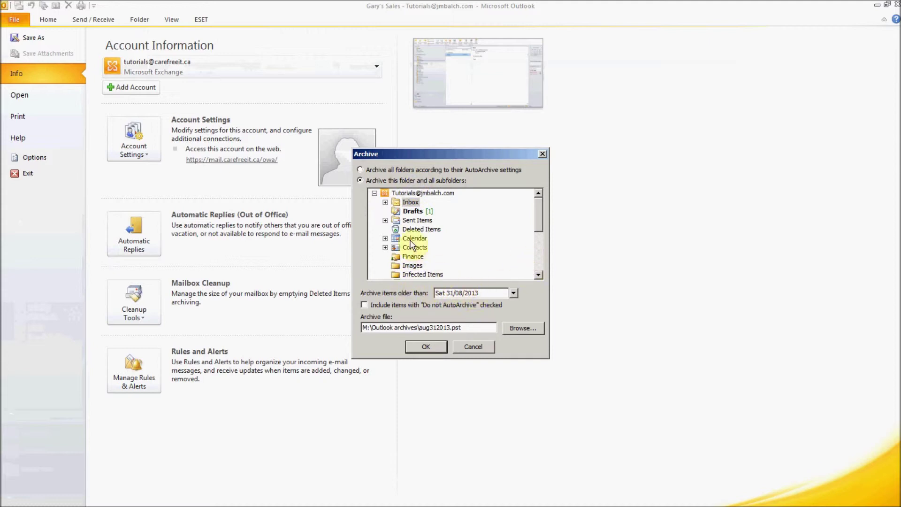
pyautogui.moveTo(539, 227); pyautogui.dragTo(544, 277)
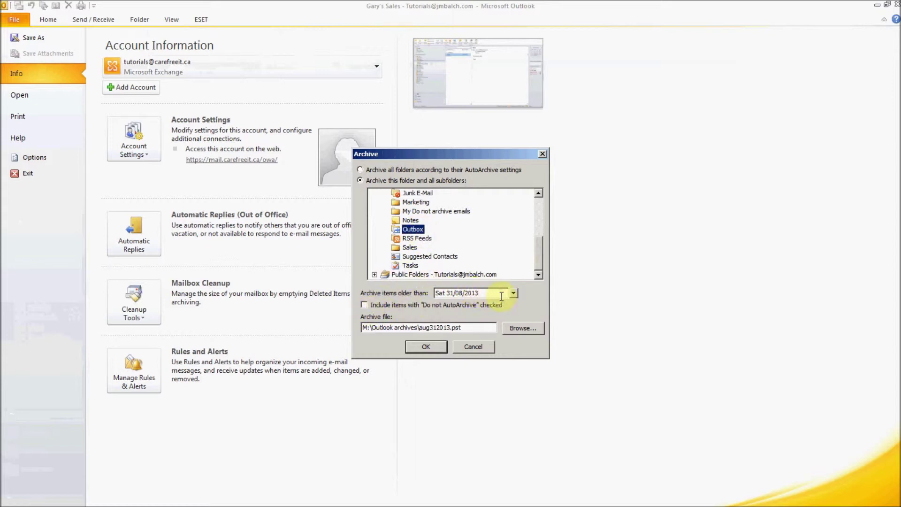
pyautogui.moveTo(479, 294); pyautogui.dragTo(436, 293)
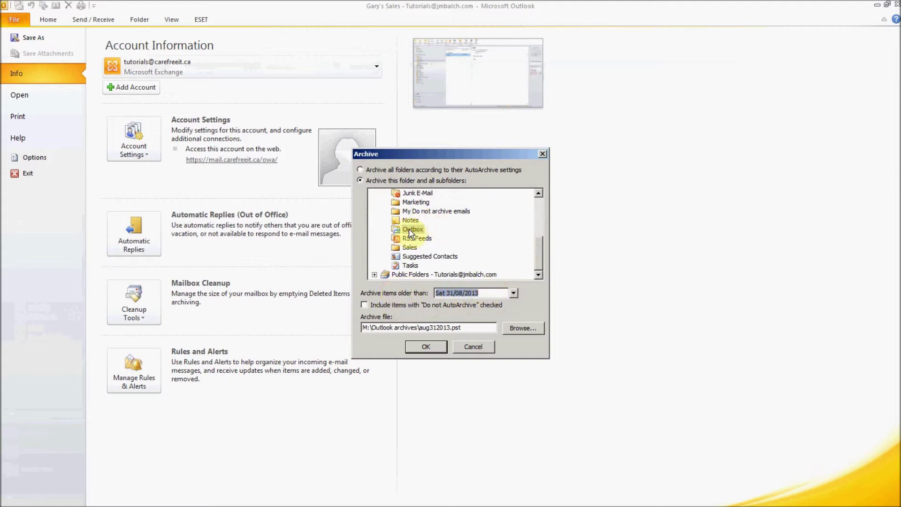
pyautogui.moveTo(472, 328); pyautogui.dragTo(343, 324)
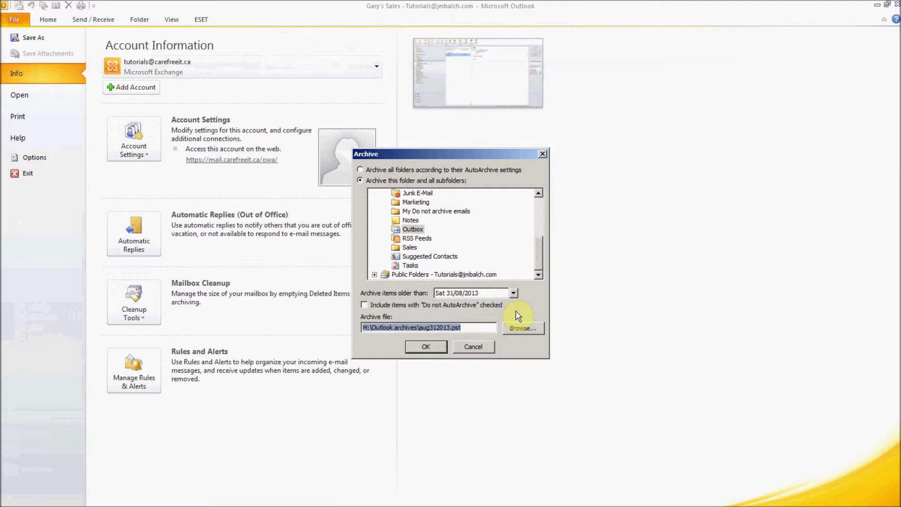
pyautogui.click(364, 305)
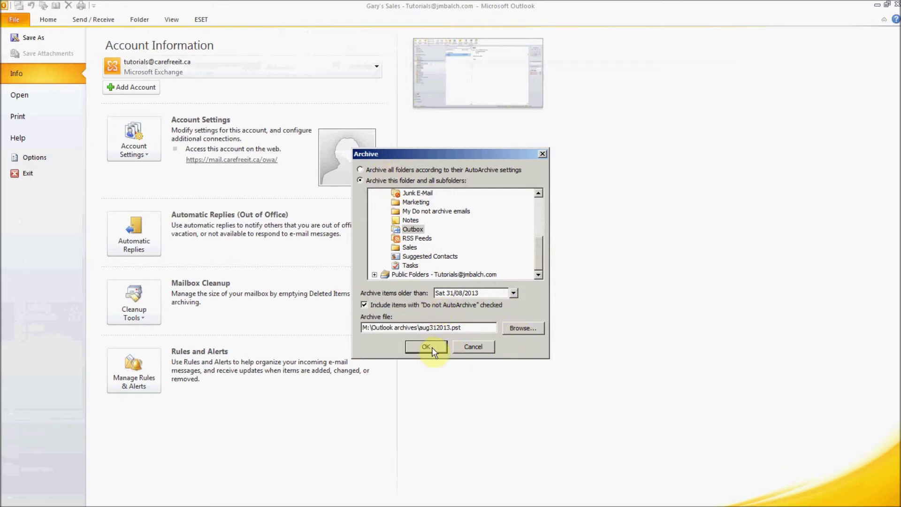
# After the invalid file name error, change the archive file to z:\poonam\myarchive.pst and archive all folders by their own settings
pyautogui.moveTo(476, 327); pyautogui.dragTo(353, 325)
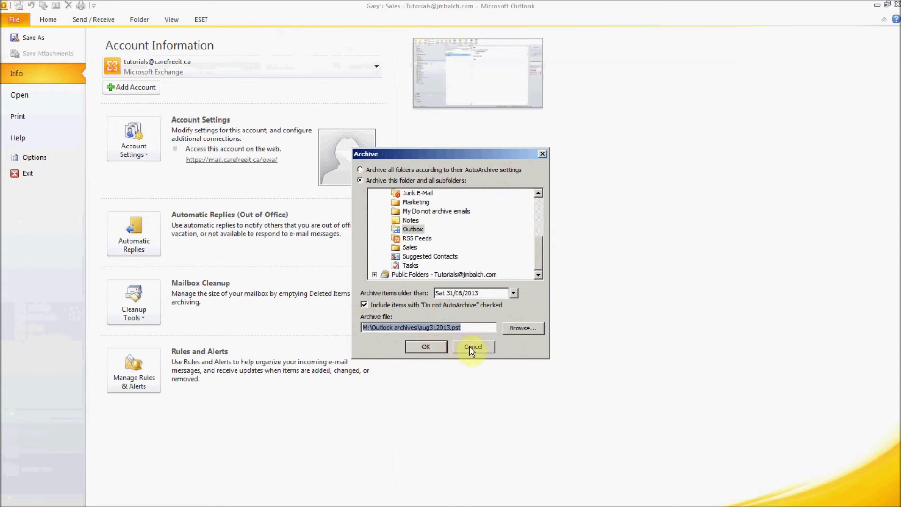
pyautogui.click(432, 348)
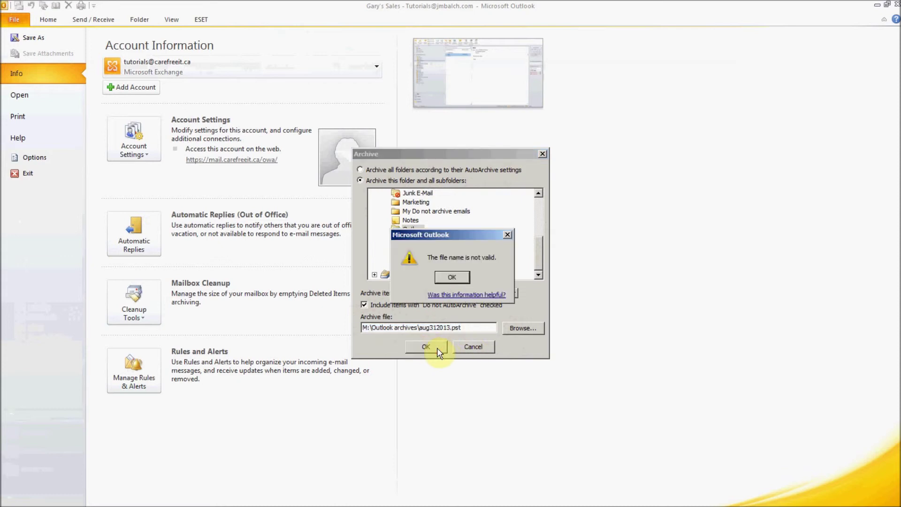
pyautogui.click(453, 278)
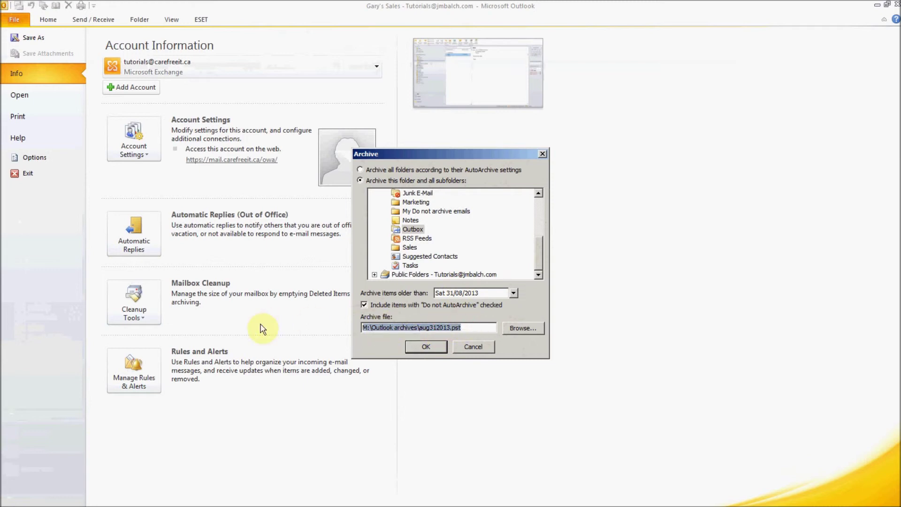
pyautogui.write('z:\\')
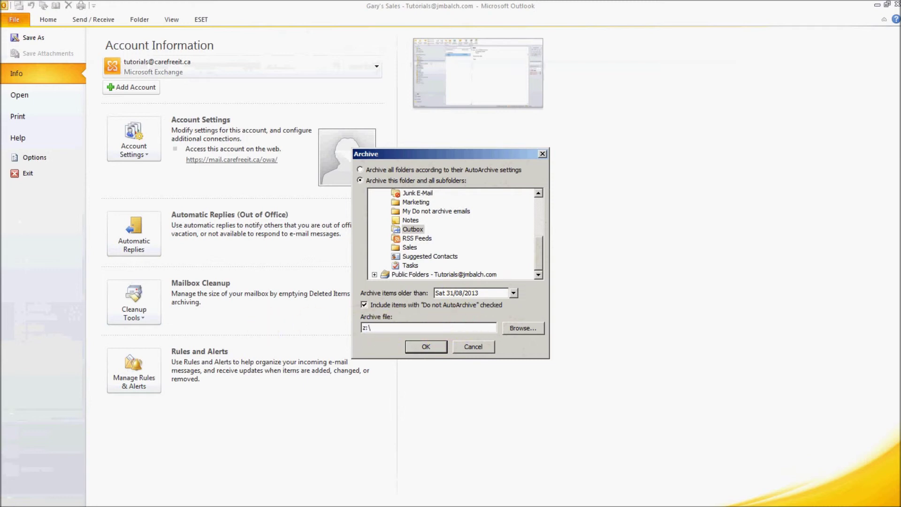
pyautogui.write('poonam\\myarchive.pst')
pyautogui.click(389, 171)
# Run the archive and go back to the mail view
pyautogui.click(427, 347)
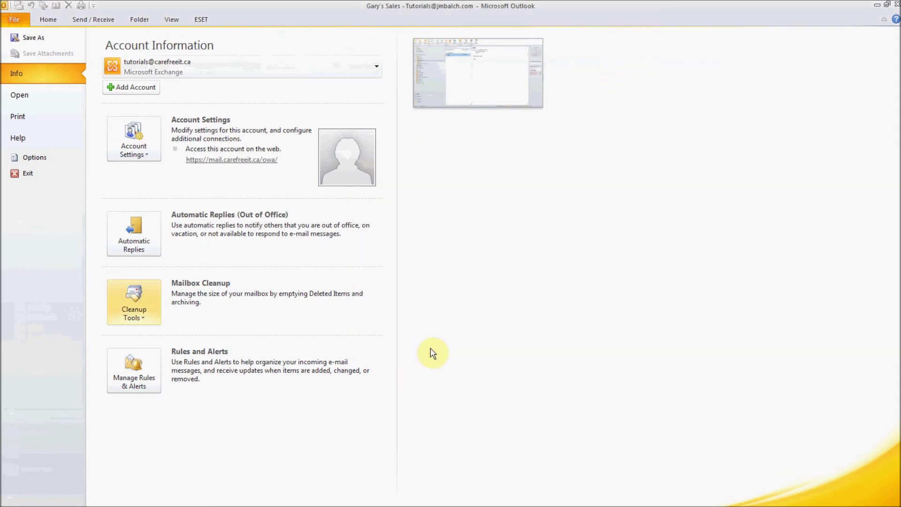
pyautogui.click(47, 19)
pyautogui.click(464, 229)
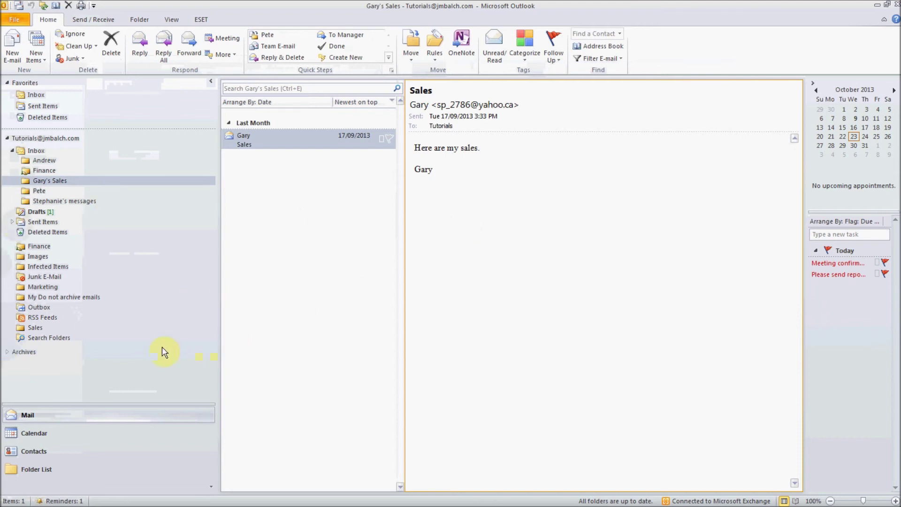
# Expand Archives and its Inbox, then browse the four archived subfolders, including Finance and sales
pyautogui.click(6, 352)
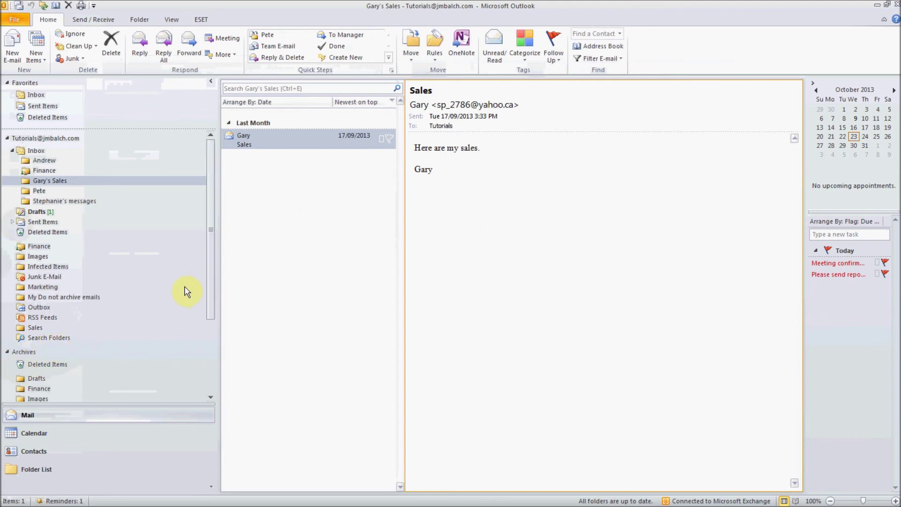
pyautogui.moveTo(209, 280); pyautogui.dragTo(211, 385)
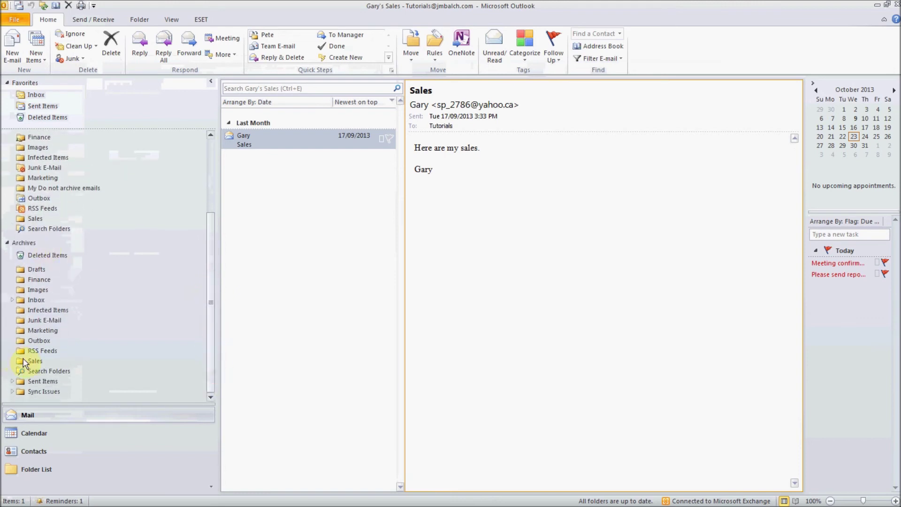
pyautogui.click(13, 299)
pyautogui.click(44, 309)
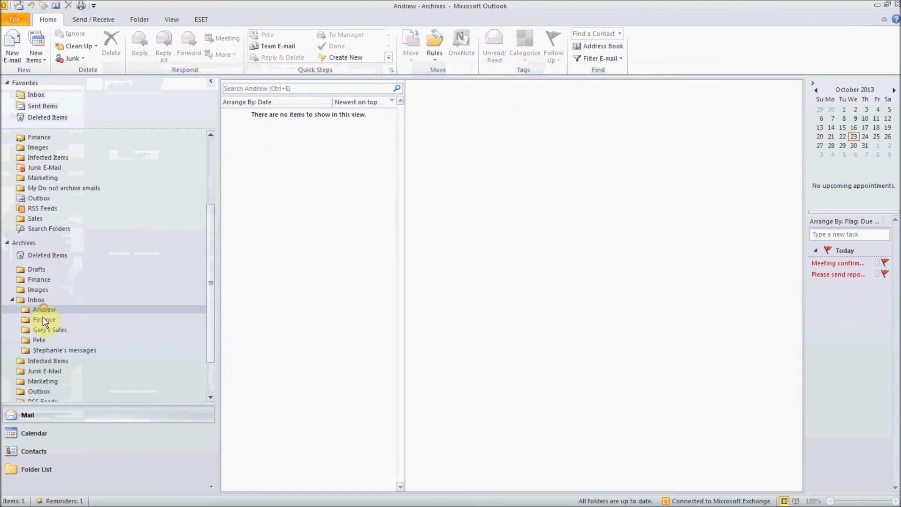
pyautogui.click(44, 319)
pyautogui.click(49, 329)
pyautogui.click(47, 340)
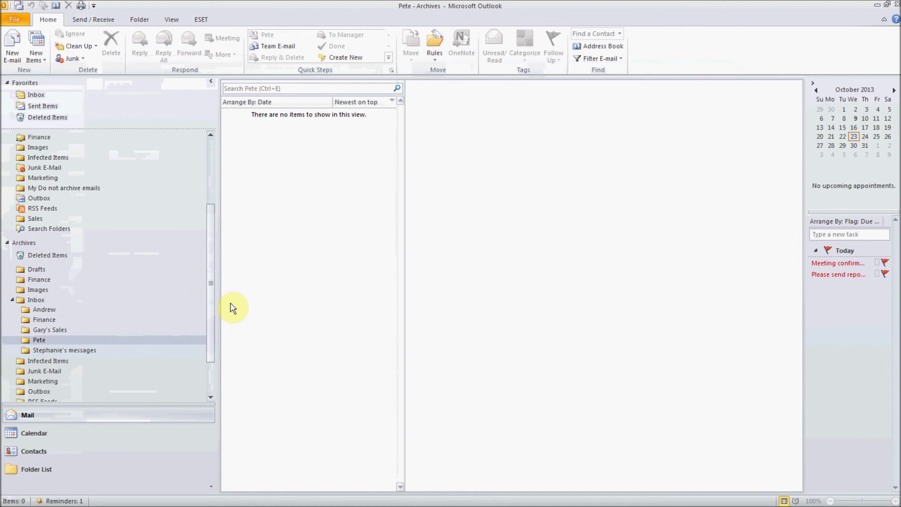